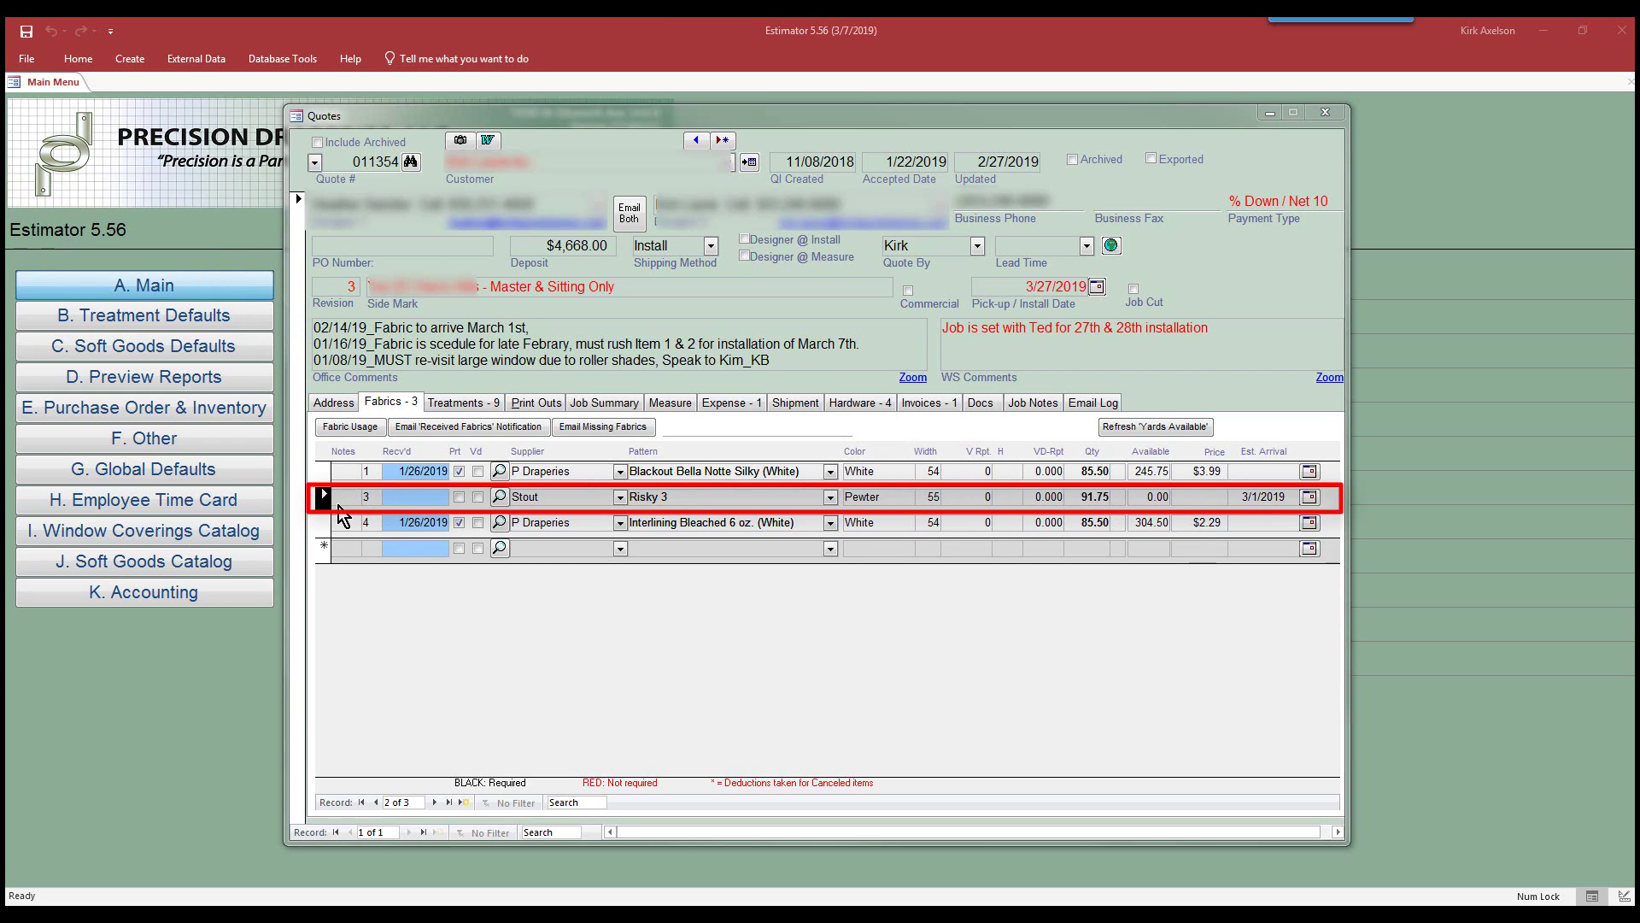
Show the Fabric Usage report for Stout Risky 3 Pewter with its eight items and cuts.
click(348, 427)
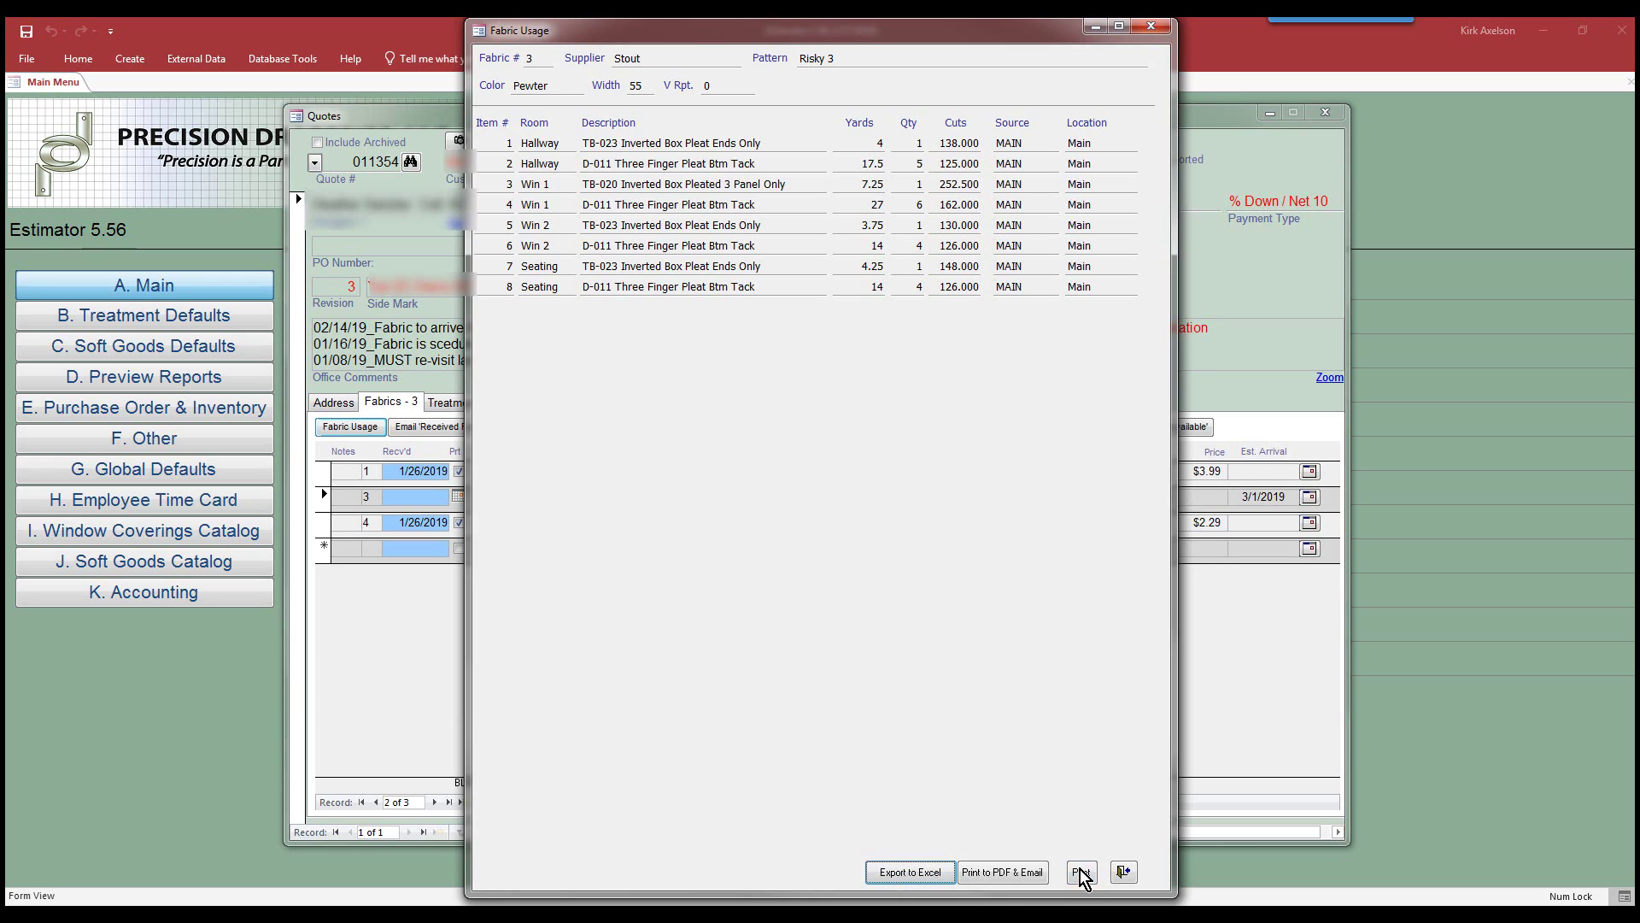
Save the usage report as 11354 Fabric Usage_Cuts.pdf, replacing the existing file, and attach it to a new email.
click(1000, 874)
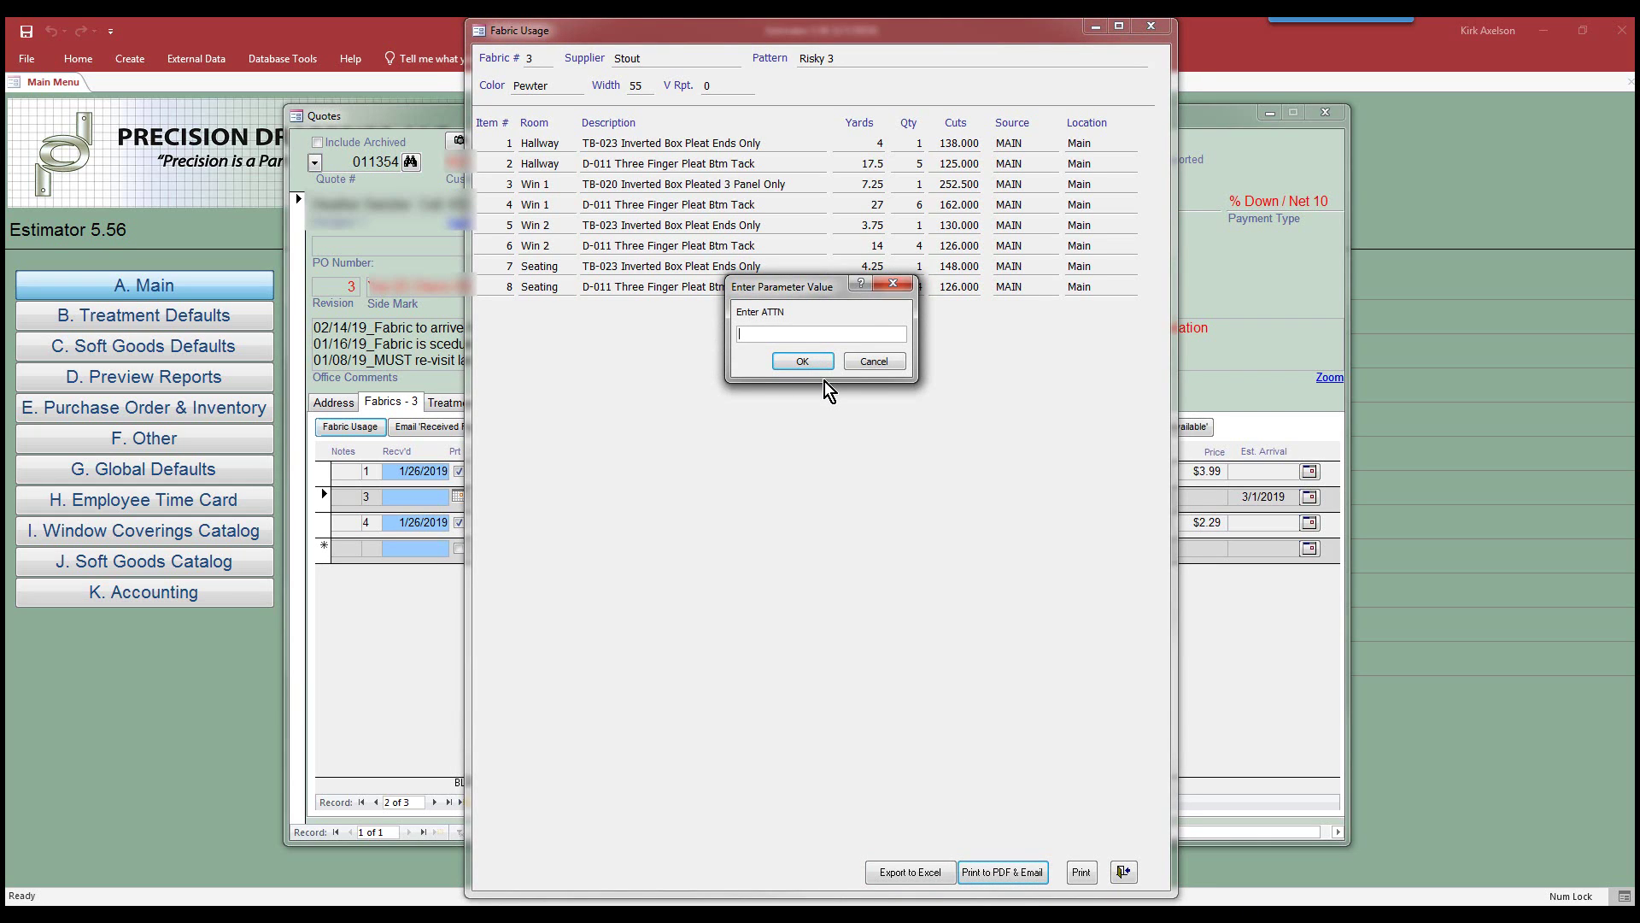
text(Mini)
click(803, 363)
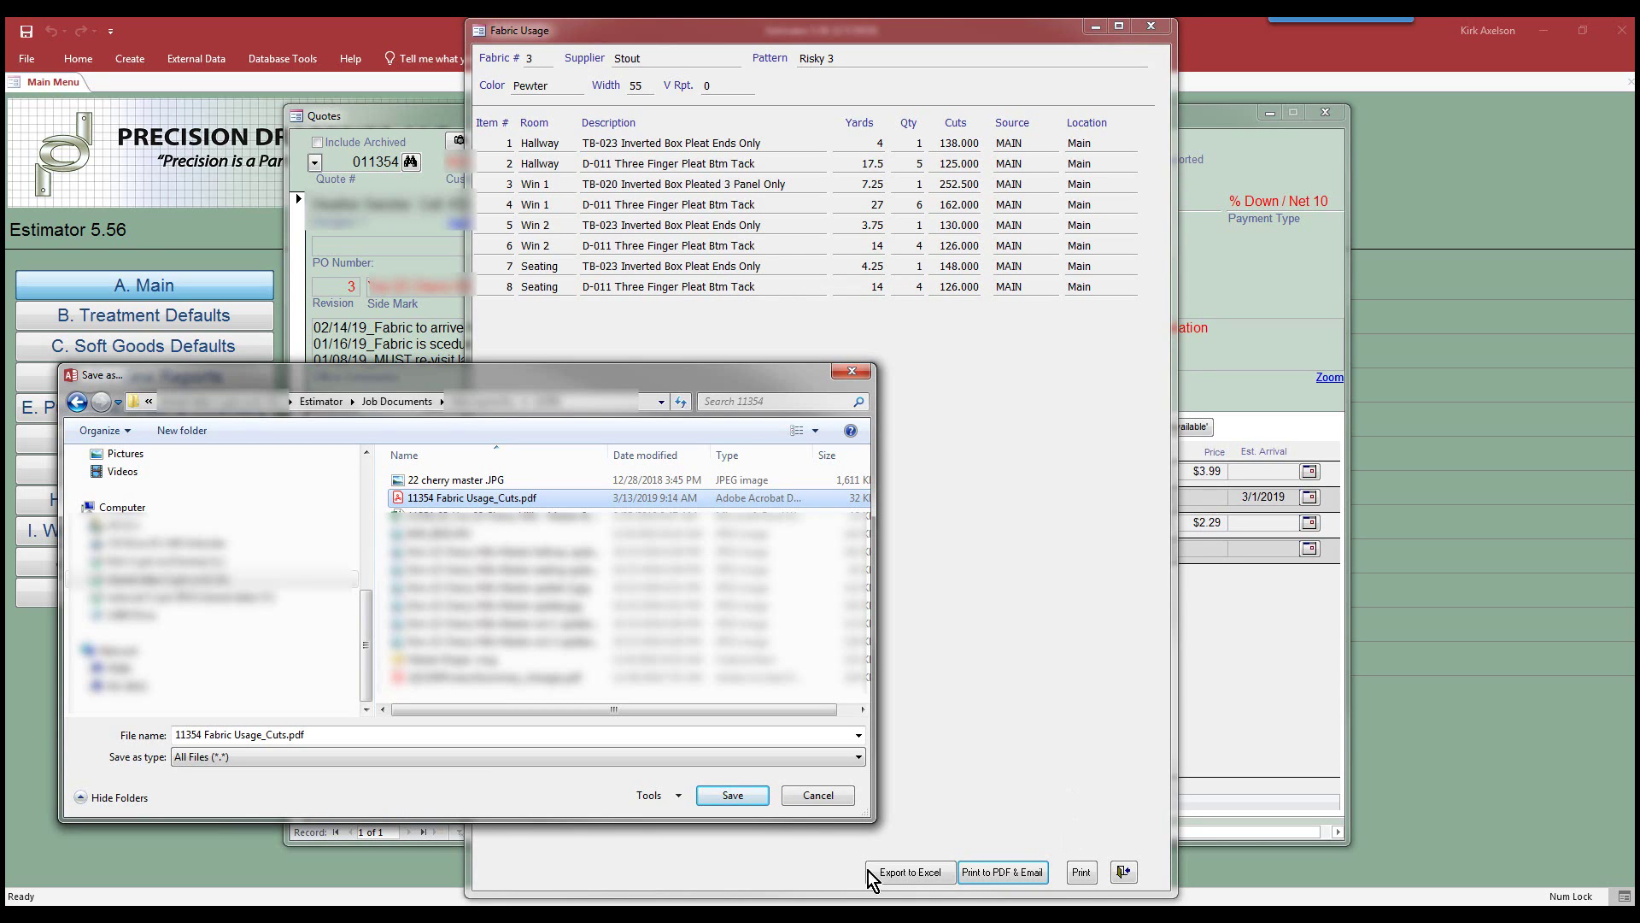
click(743, 800)
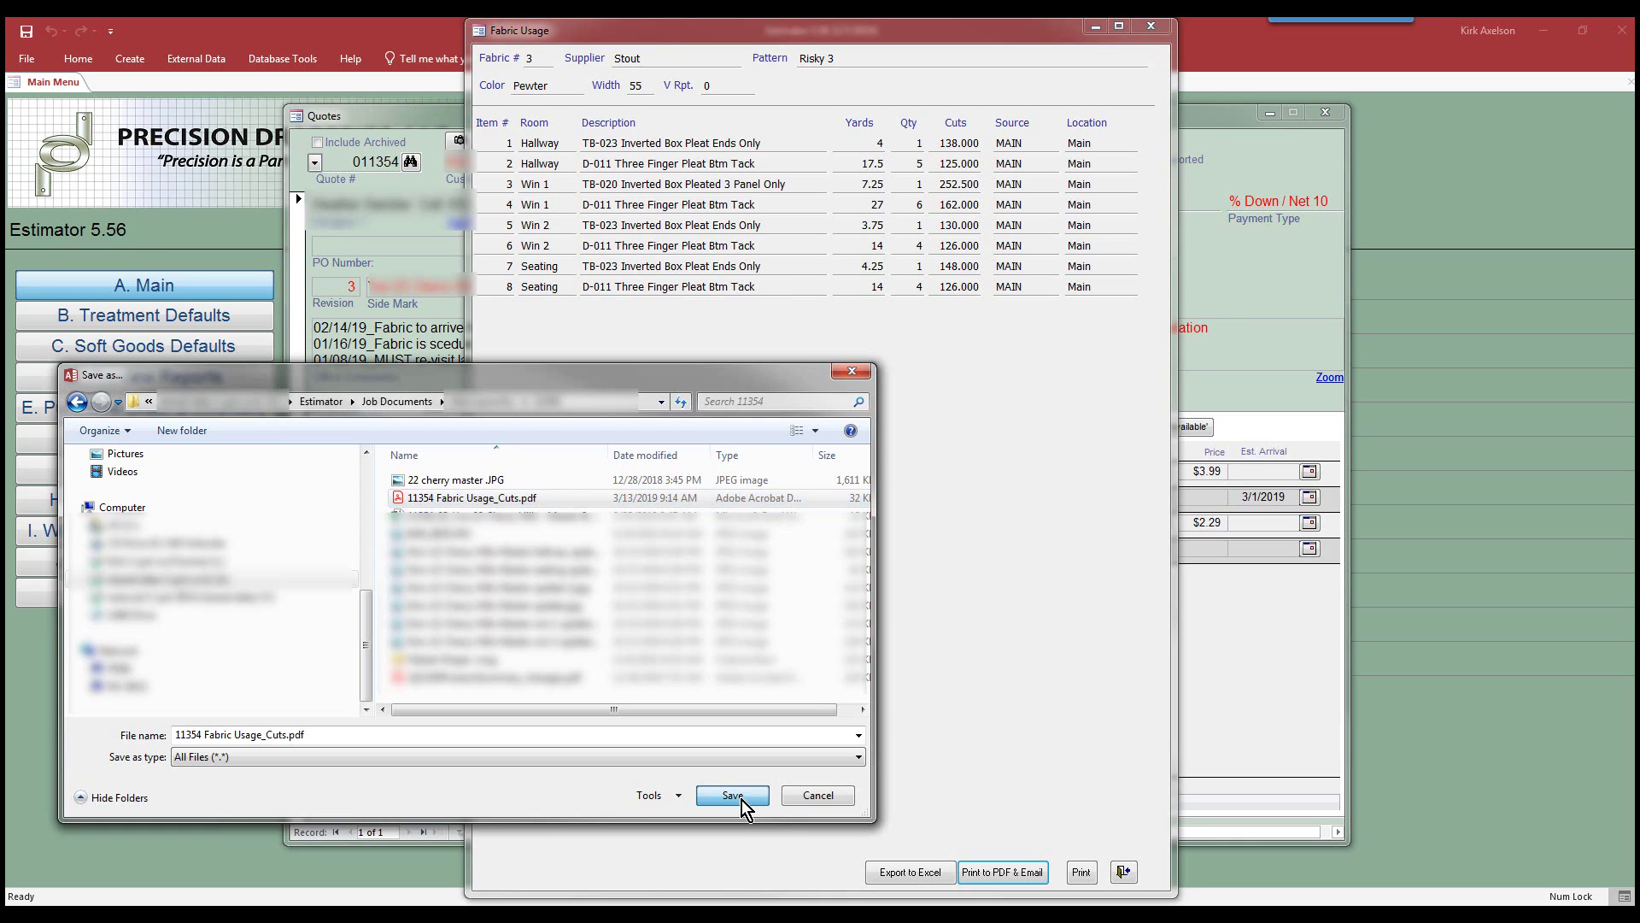
click(863, 470)
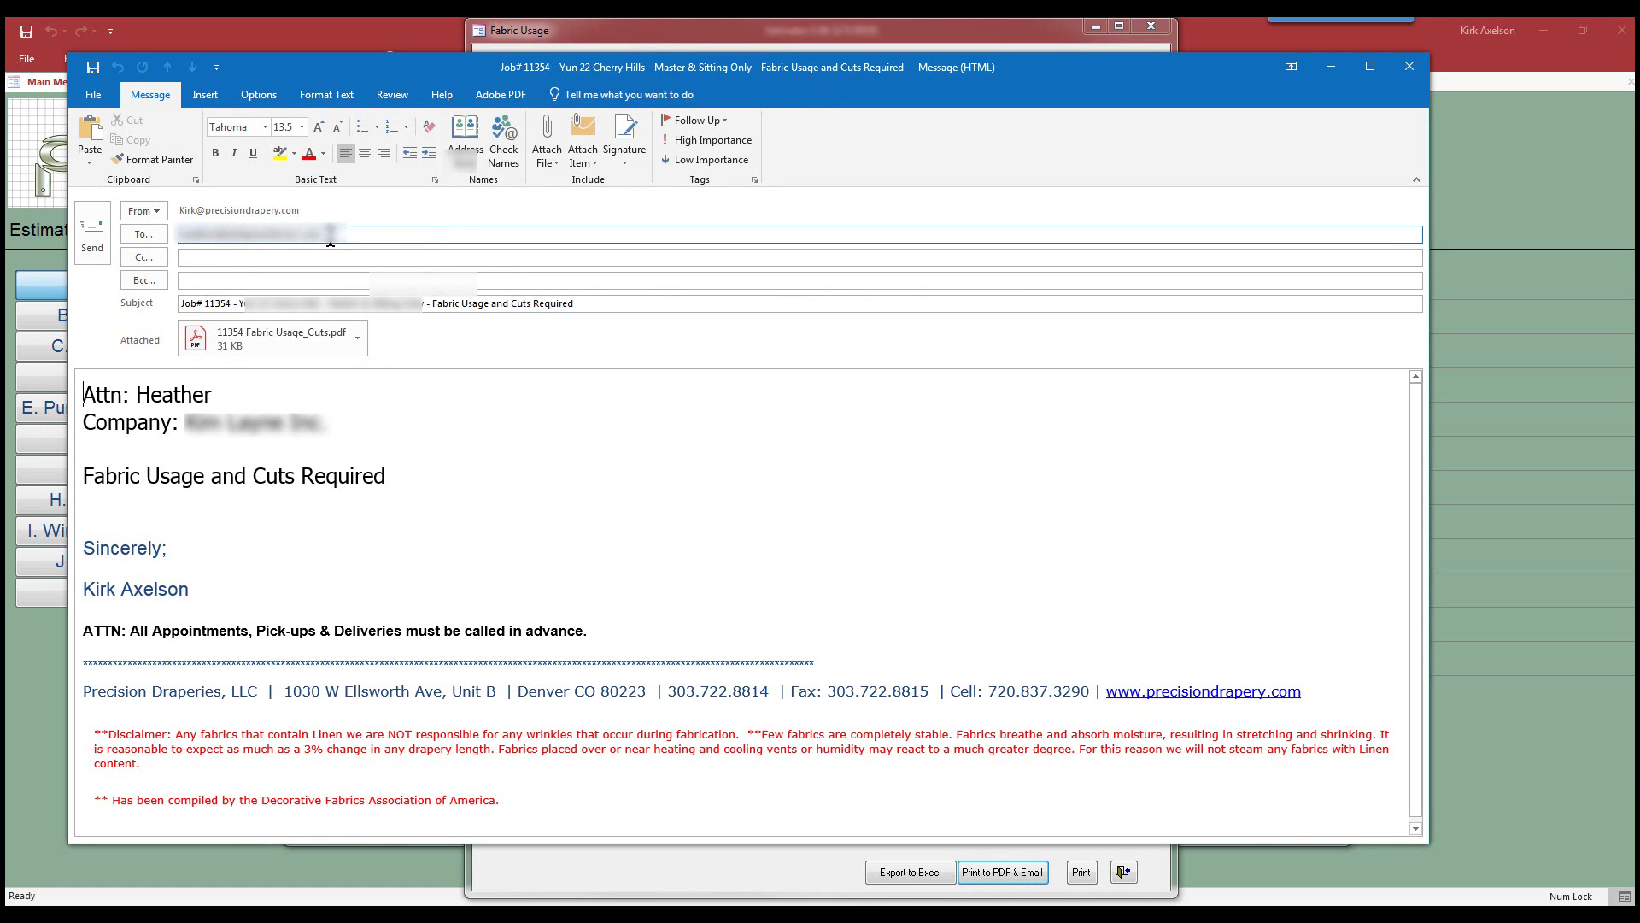
Replace the To recipient with the vendor's address and add the suggested Cc address.
drag(330, 237, 119, 226)
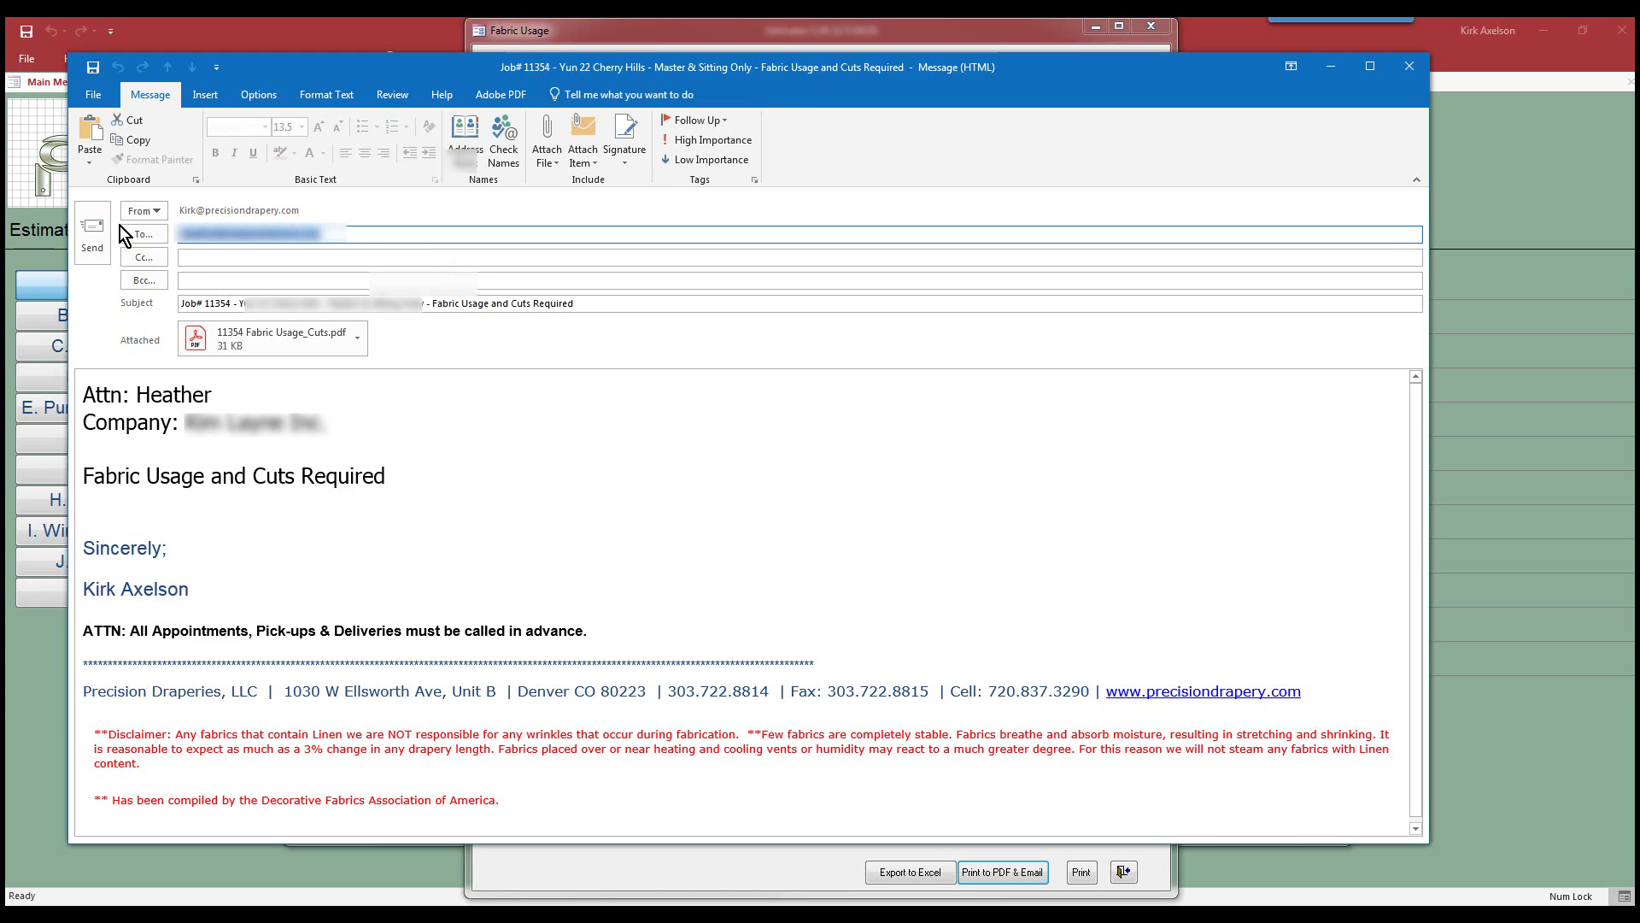
text(hea)
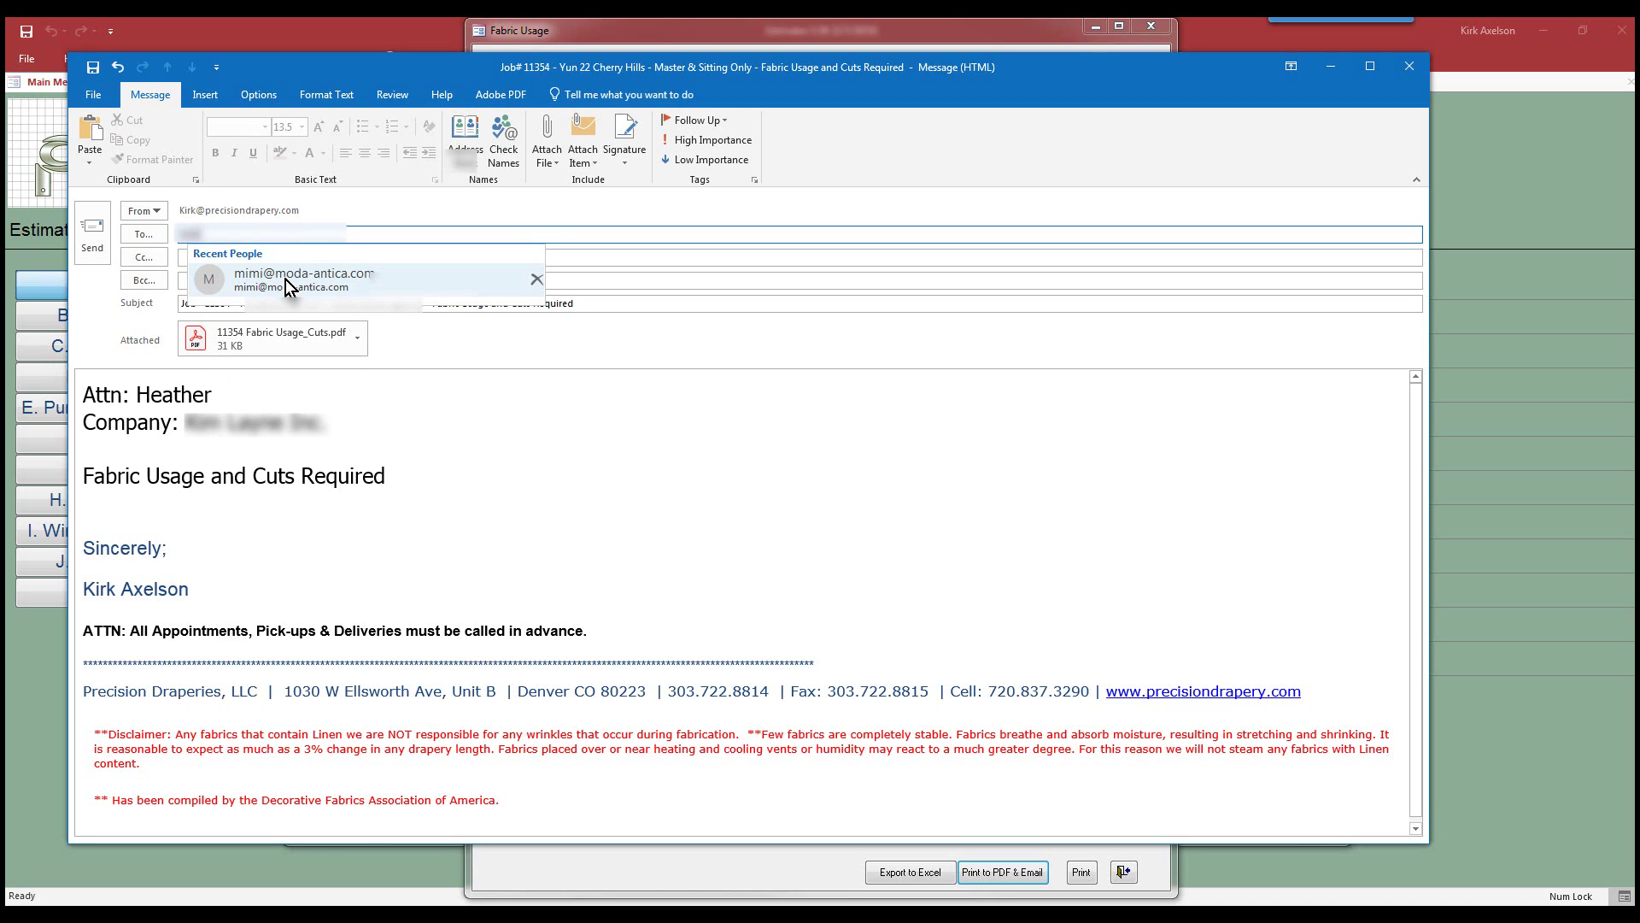
click(286, 280)
click(186, 254)
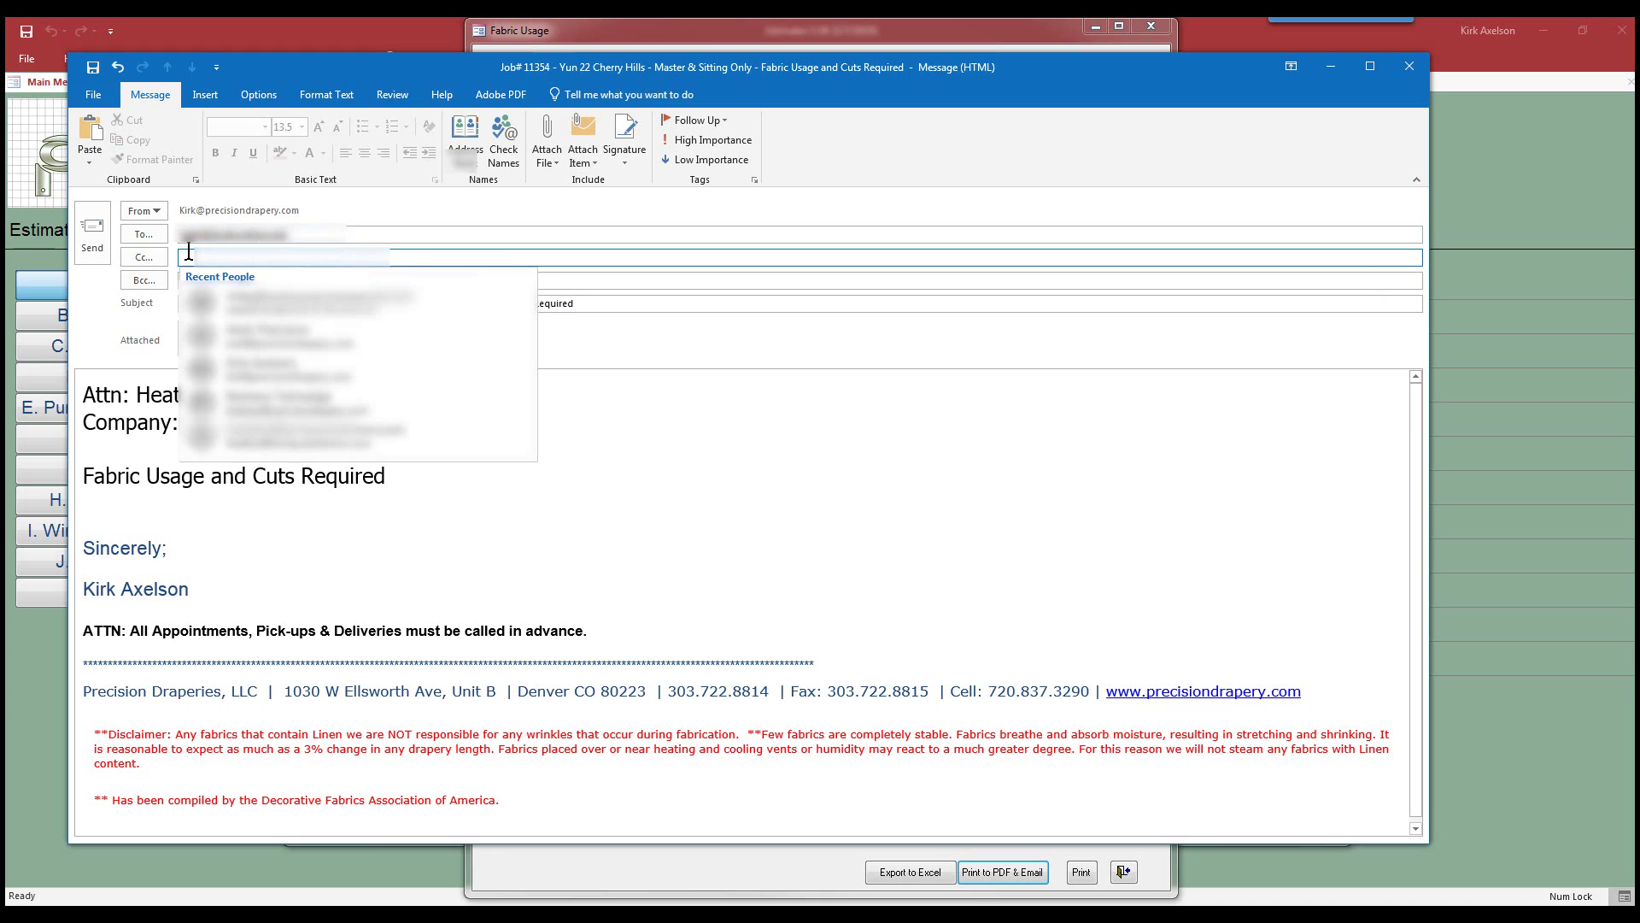
text(a)
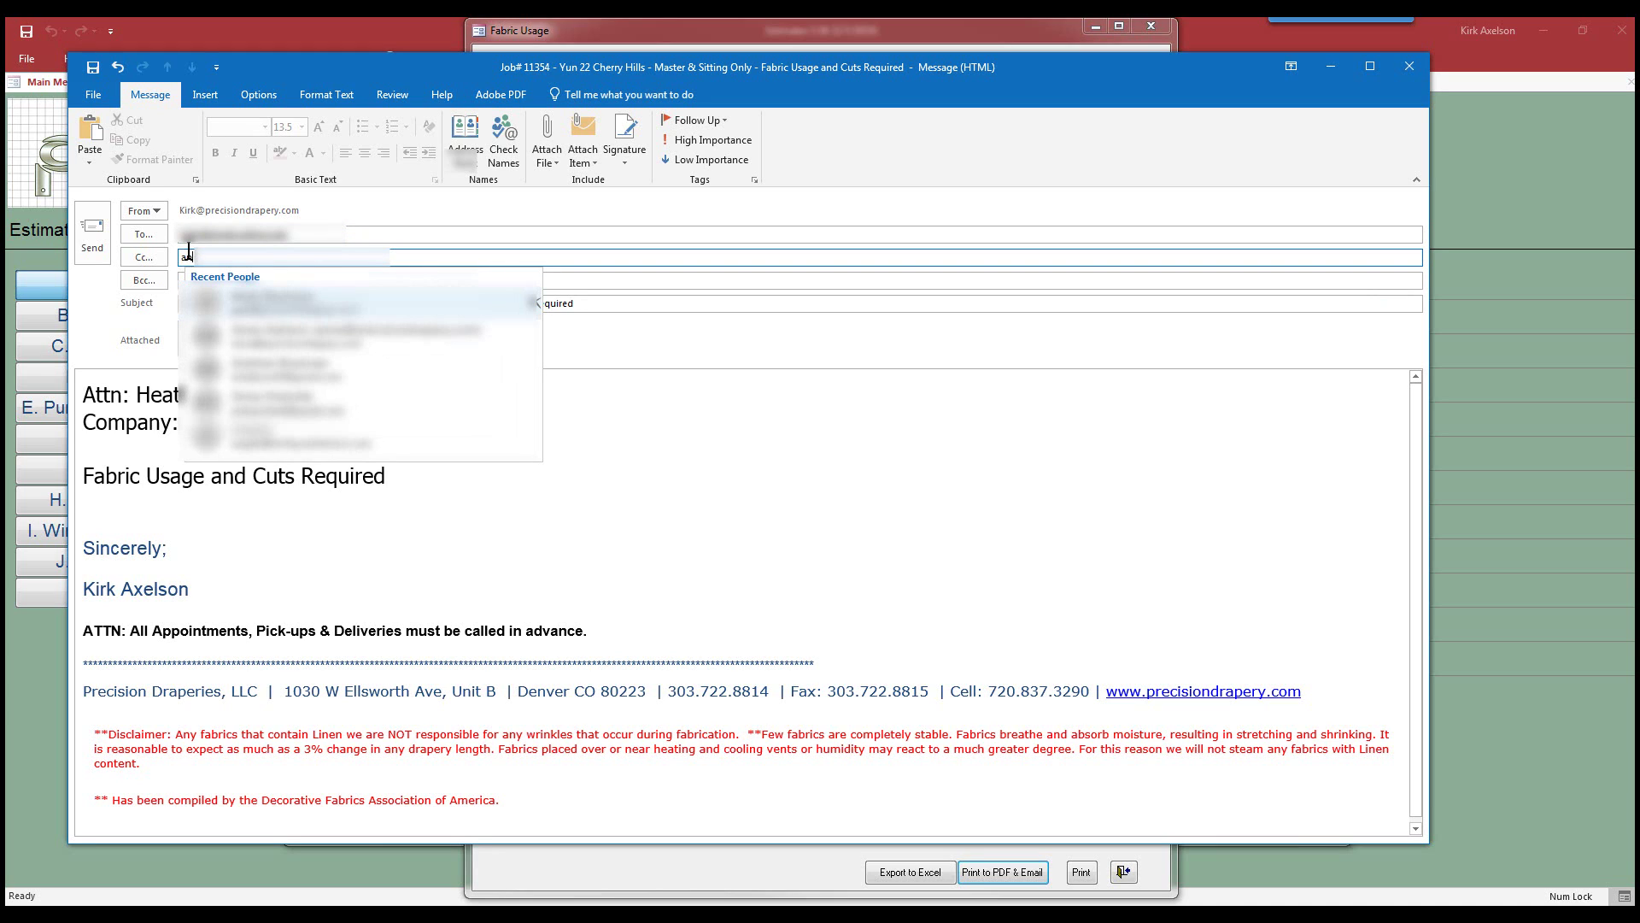
click(377, 439)
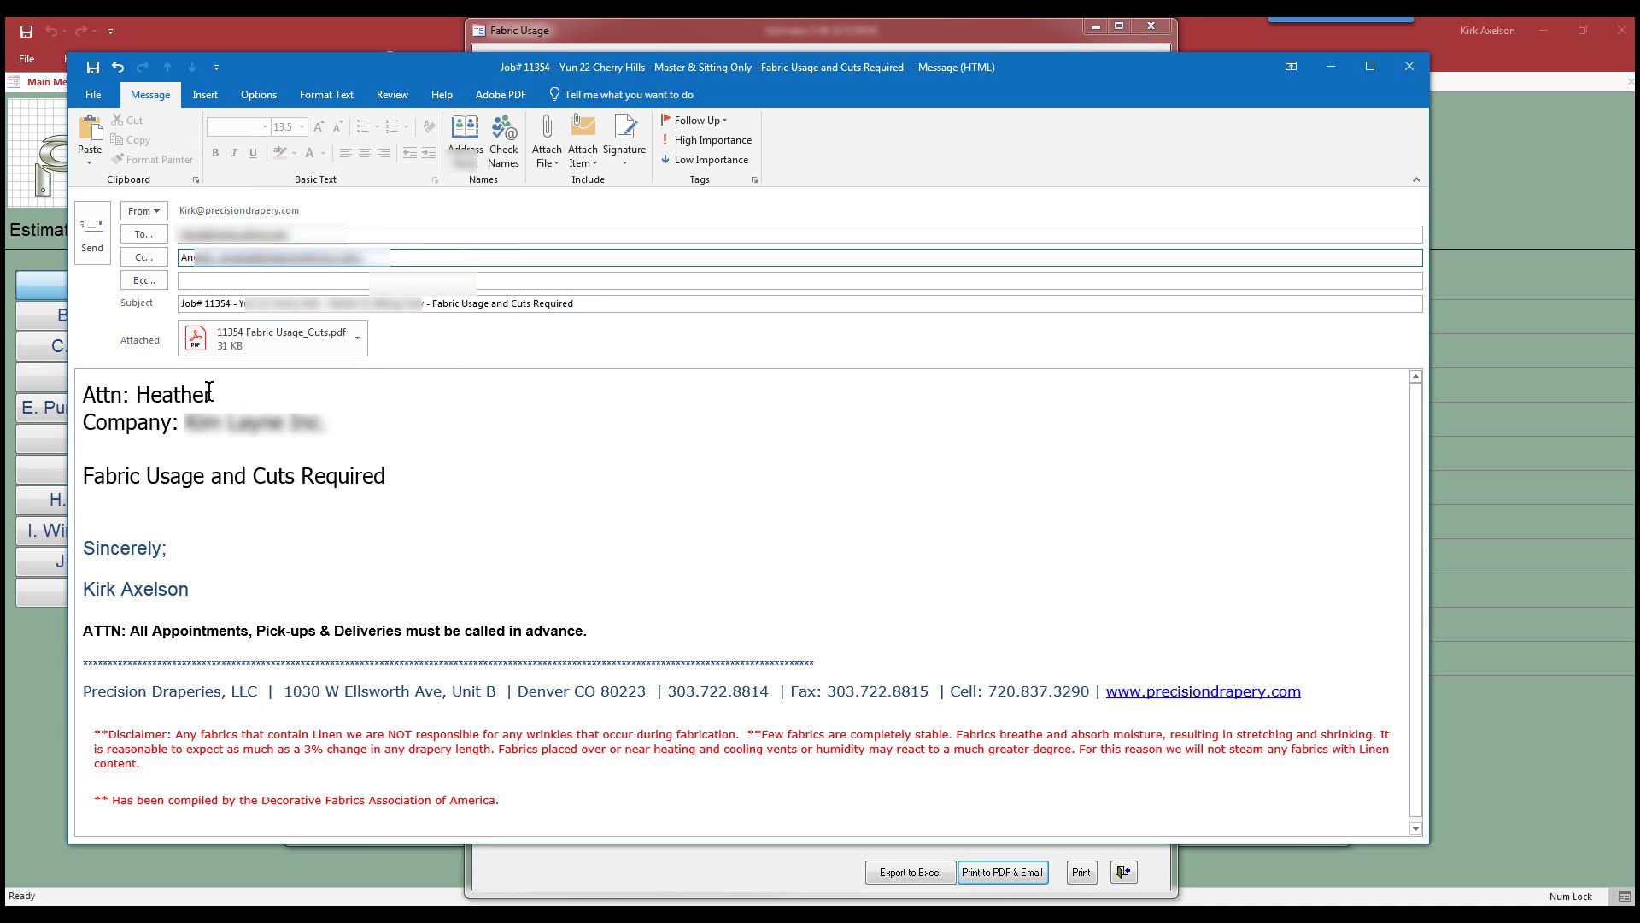
Change the message body's attention line to read 'Attn: Mimi'.
drag(212, 393, 134, 393)
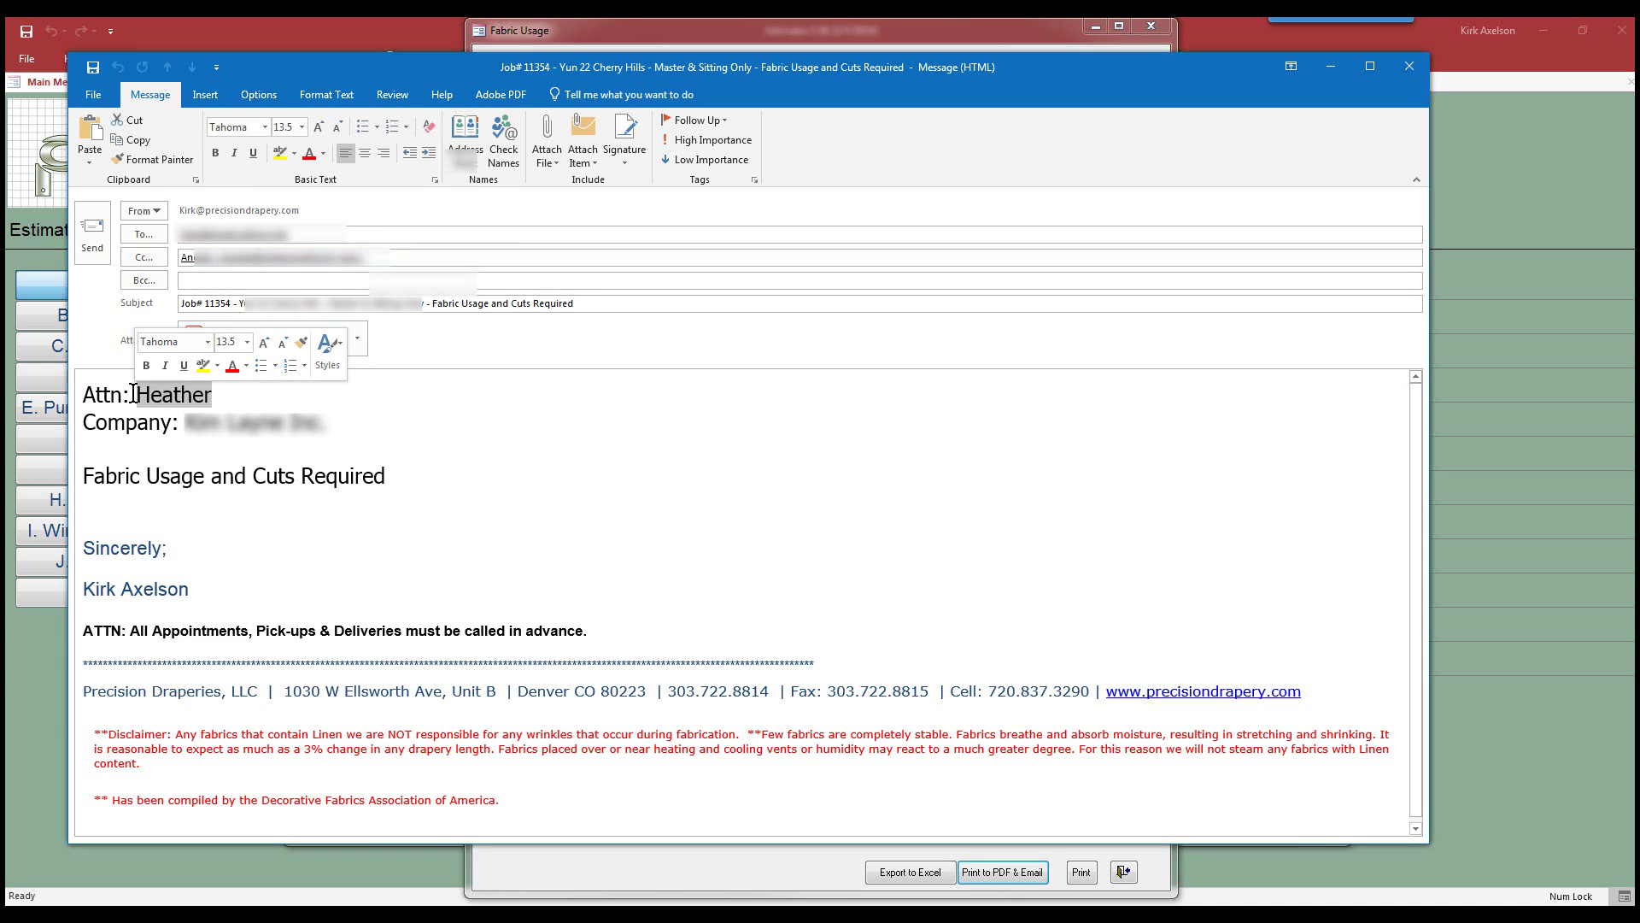
text(Mimi)
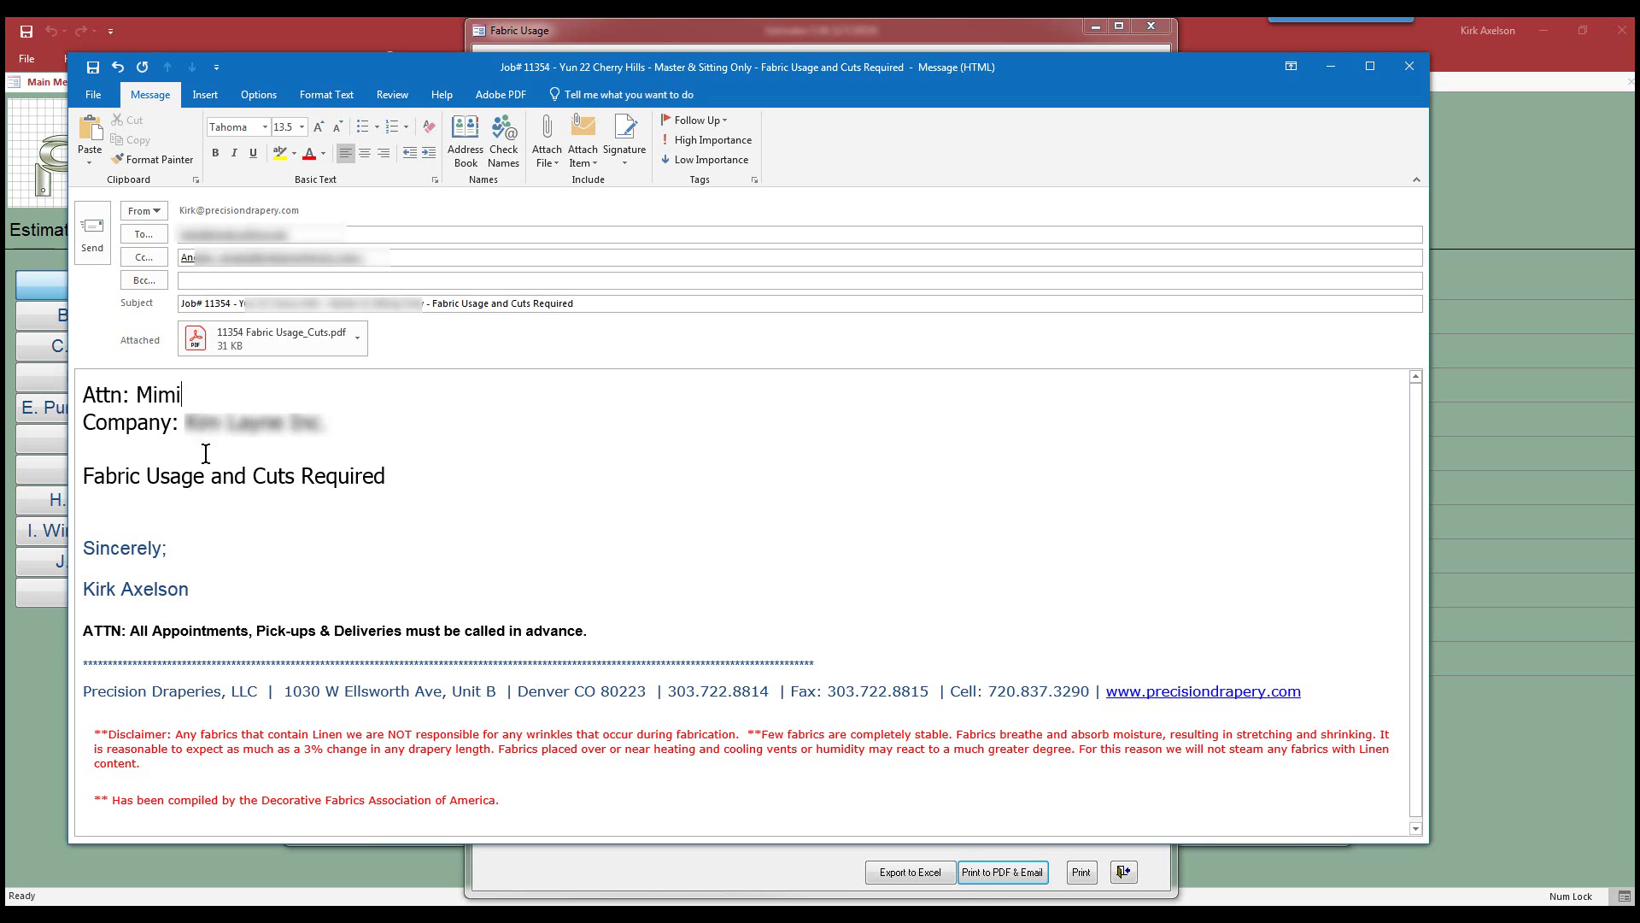
View the attached 11354 Fabric Usage_Cuts.pdf in Adobe Acrobat to check it.
double_click(324, 334)
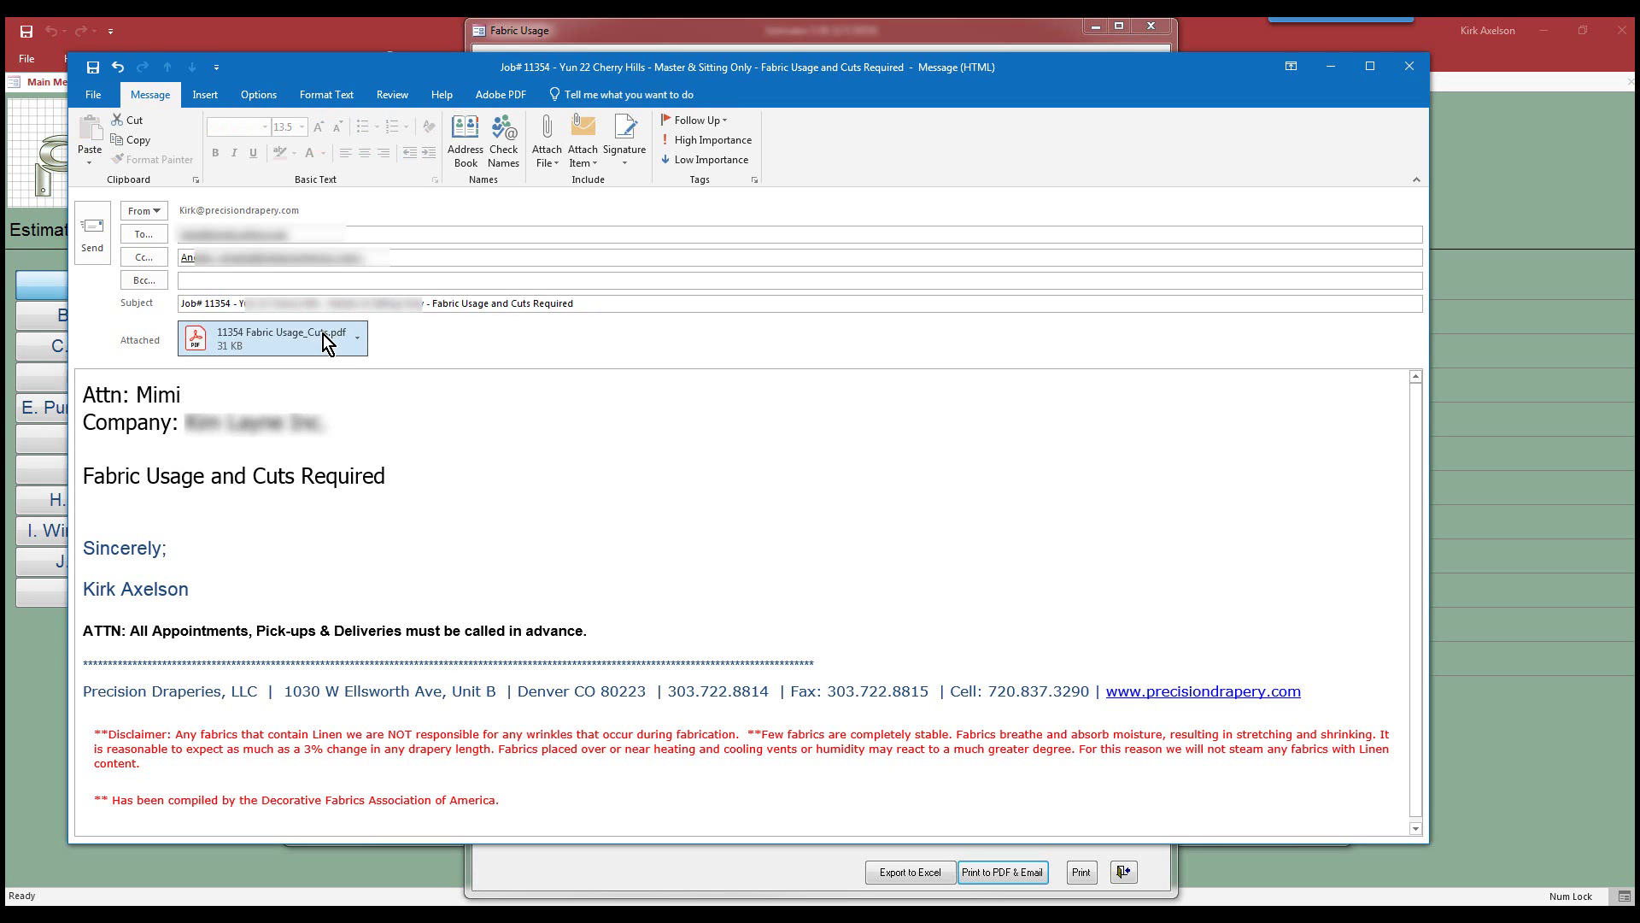